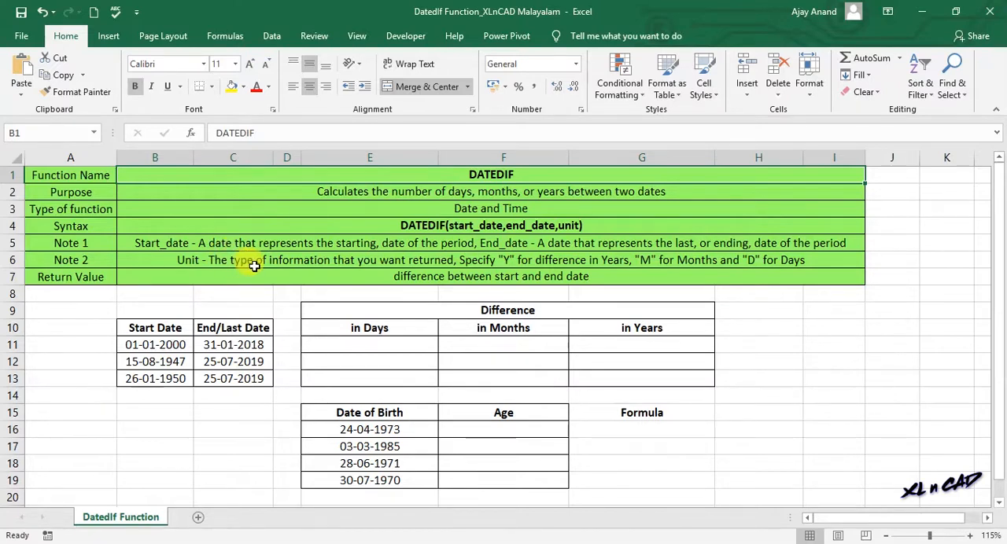
{"action": "left_click", "coordinate": [251, 263]}
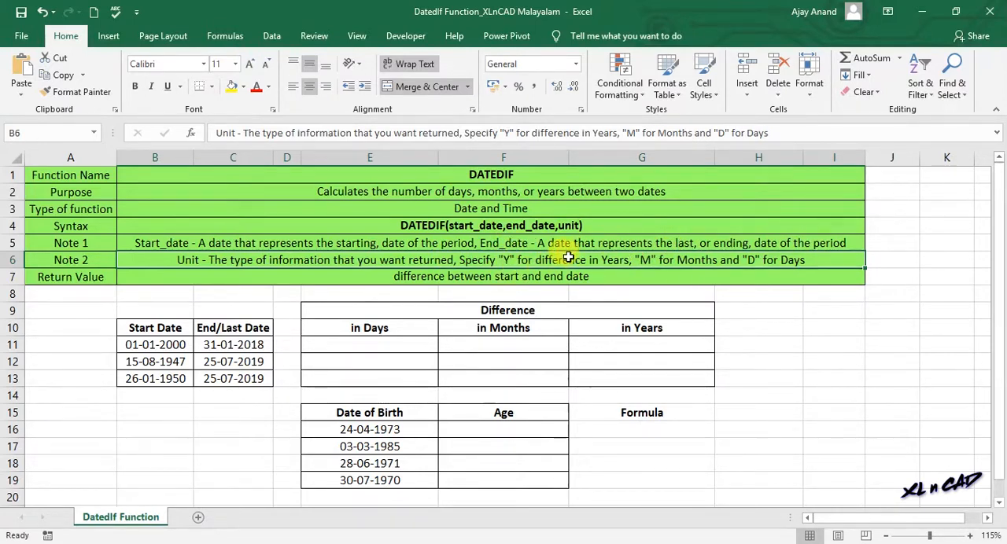
{"action": "left_click", "coordinate": [168, 347]}
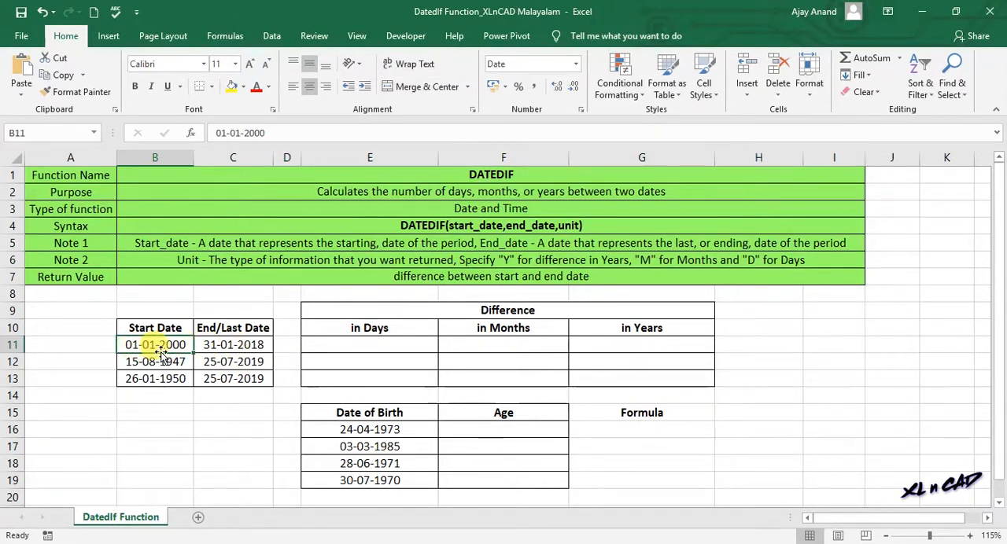
{"action": "left_click", "coordinate": [263, 344]}
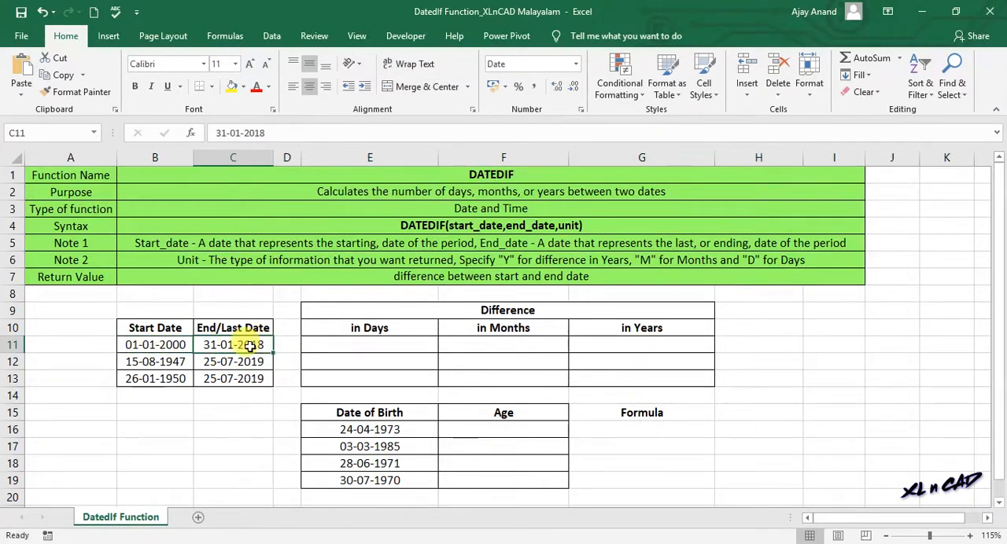
{"action": "left_click", "coordinate": [183, 344]}
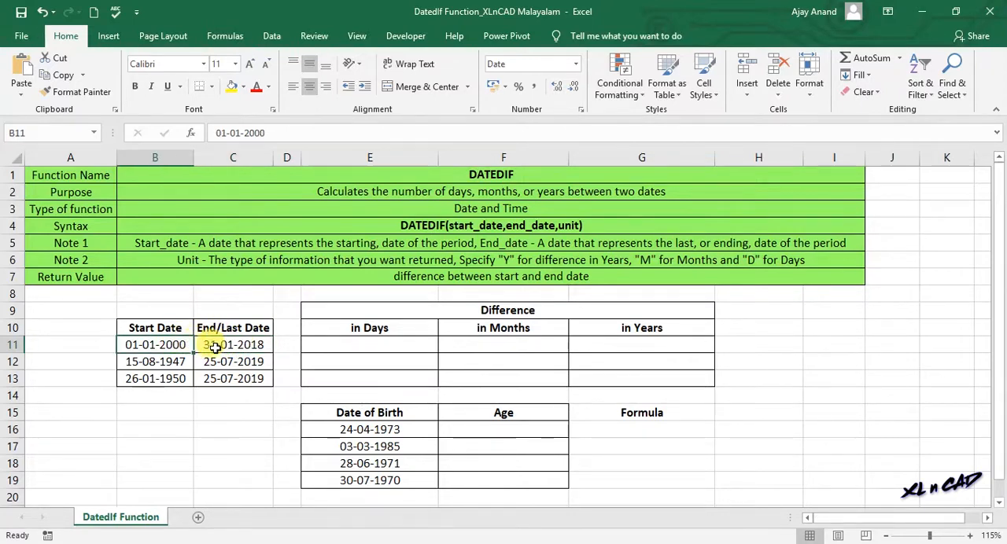
Step: Calculate the first row's difference in days in E11 with =DATEDIF(B11,C11,"D")
{"action": "left_click", "coordinate": [335, 344]}
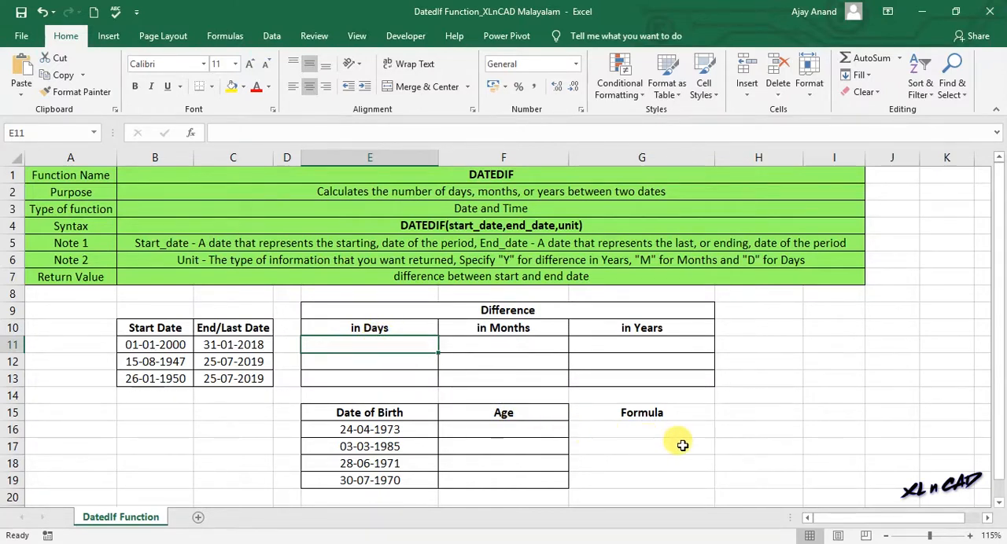
{"action": "type", "text": "=datedif("}
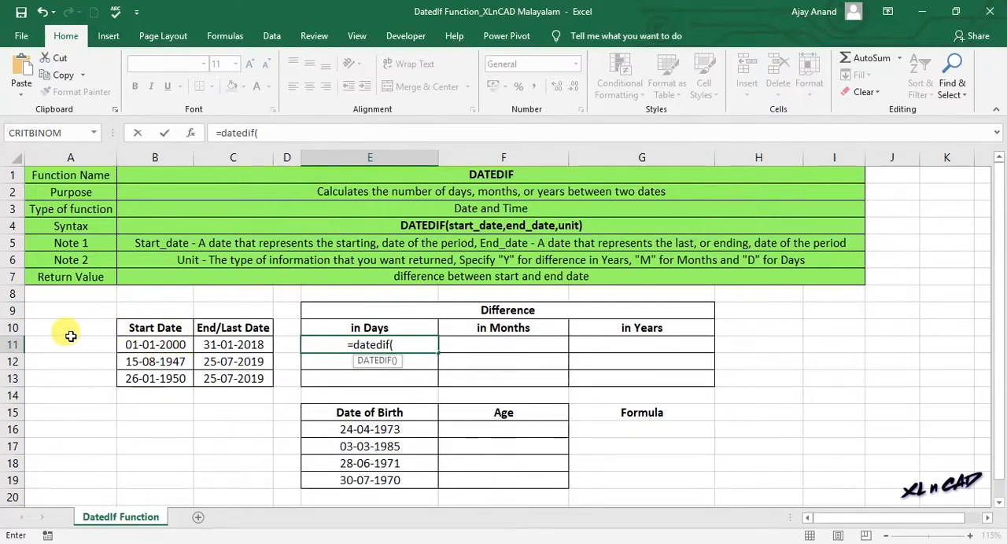
{"action": "left_click", "coordinate": [167, 345]}
{"action": "type", "text": ","}
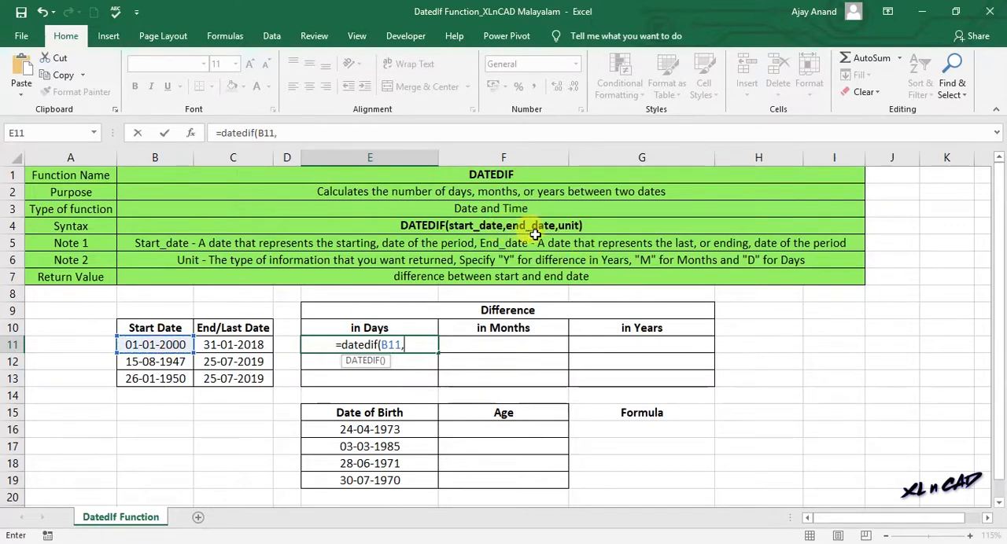
{"action": "left_click", "coordinate": [244, 345]}
{"action": "type", "text": ","}
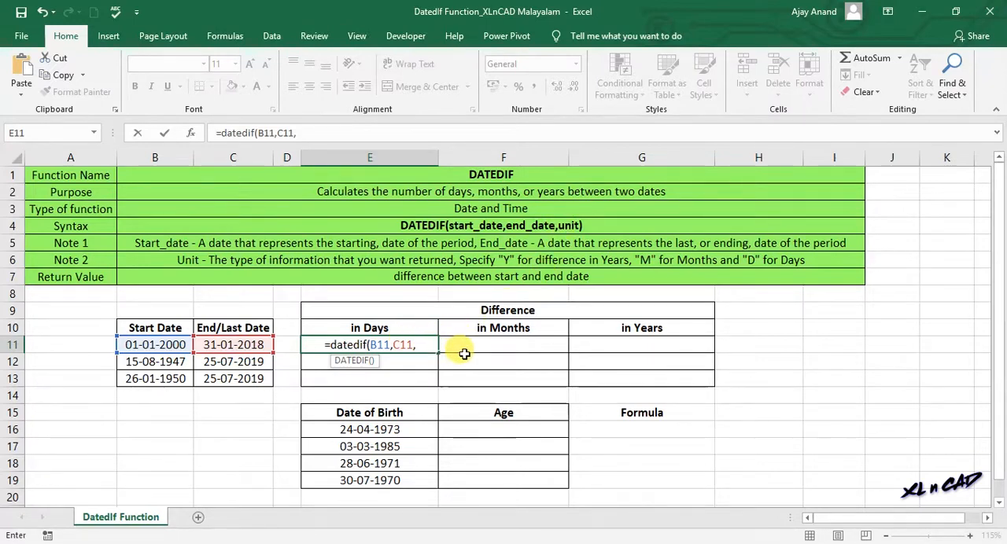
{"action": "type", "text": "\"D\""}
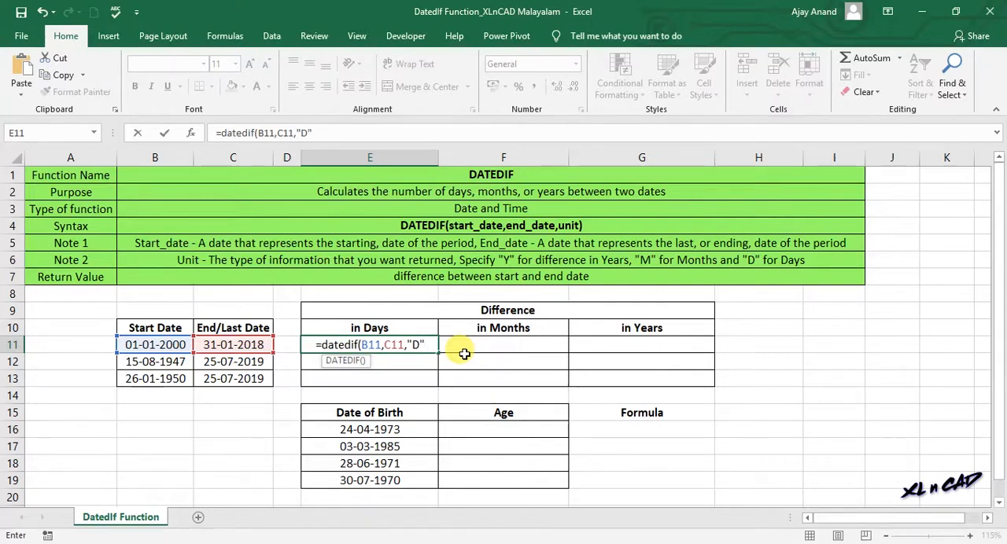
{"action": "type", "text": ")"}
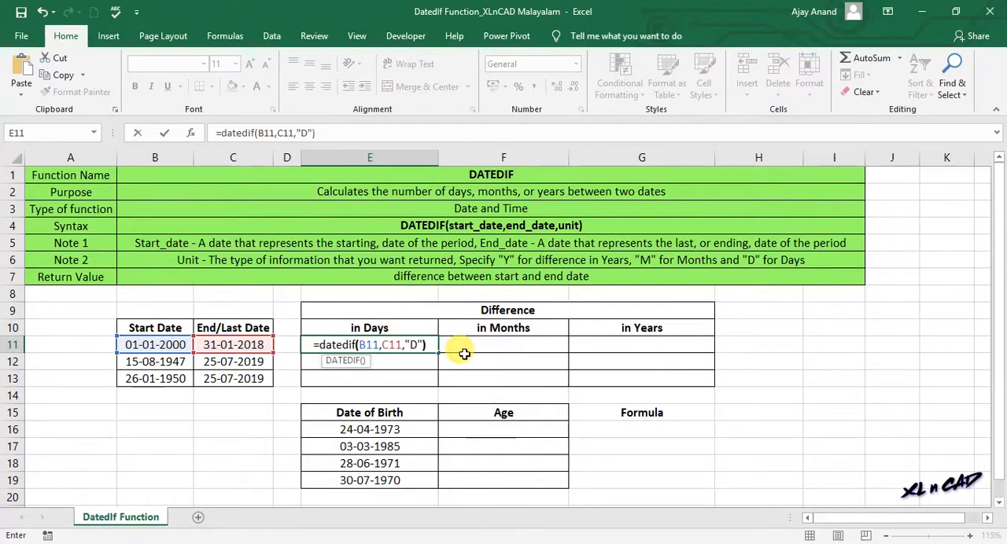
{"action": "key", "text": "Return"}
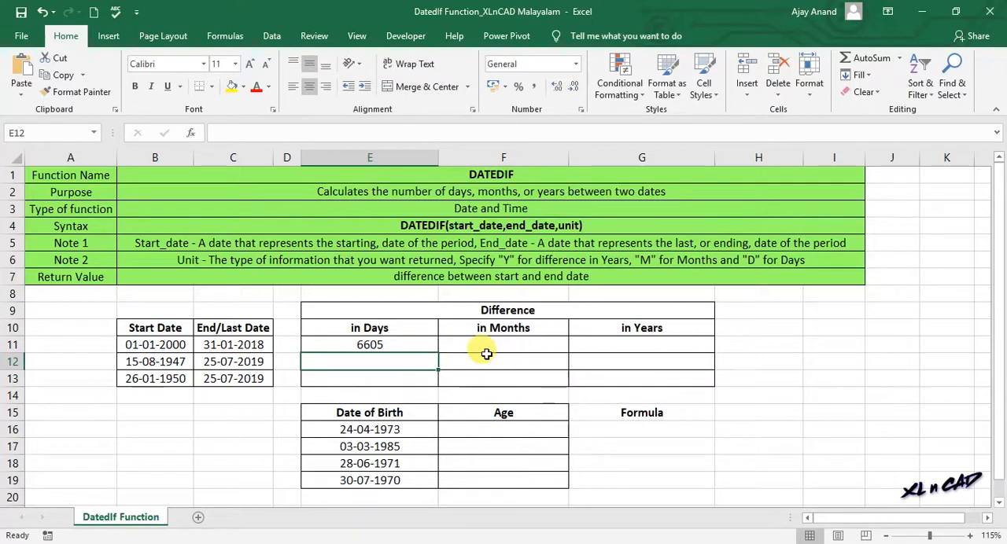
{"action": "left_click", "coordinate": [396, 344]}
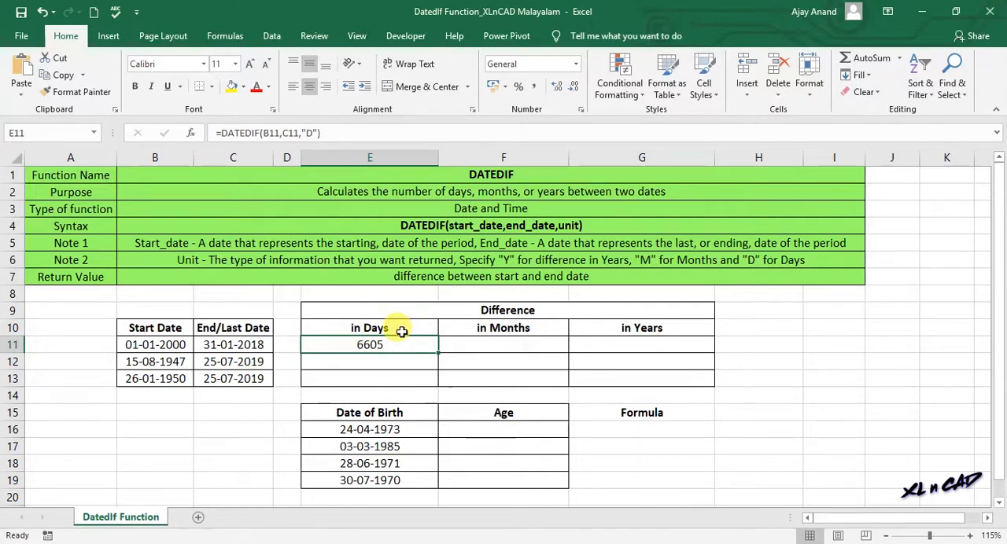
Step: Calculate the first row's difference in months in F11 with =DATEDIF(B11,C11,"M")
{"action": "left_click", "coordinate": [491, 346]}
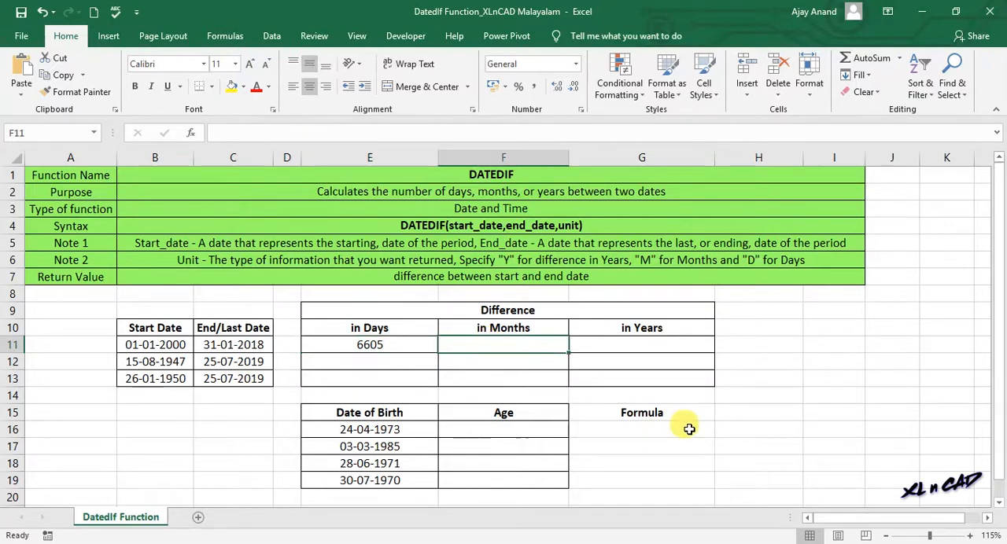
{"action": "type", "text": "=datedif("}
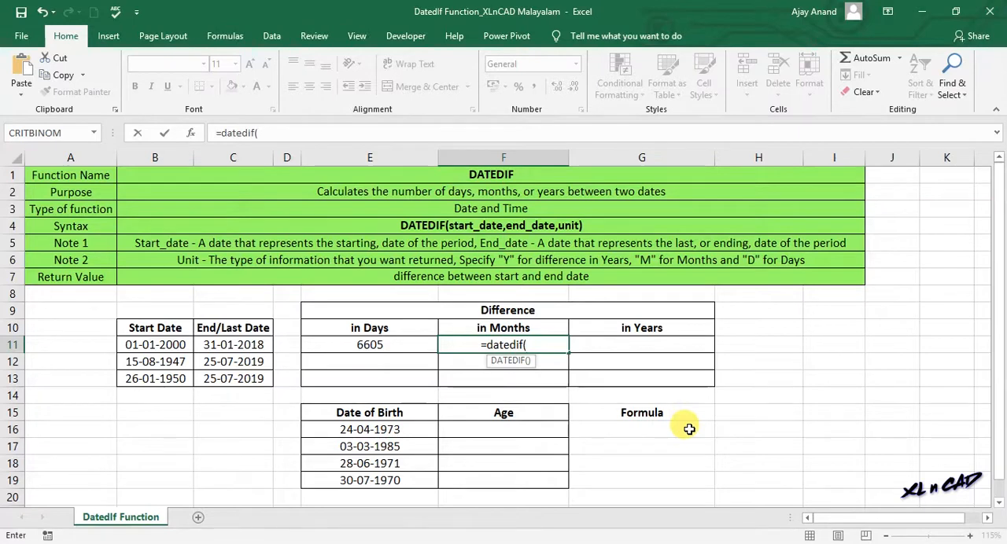
{"action": "left_click", "coordinate": [175, 346]}
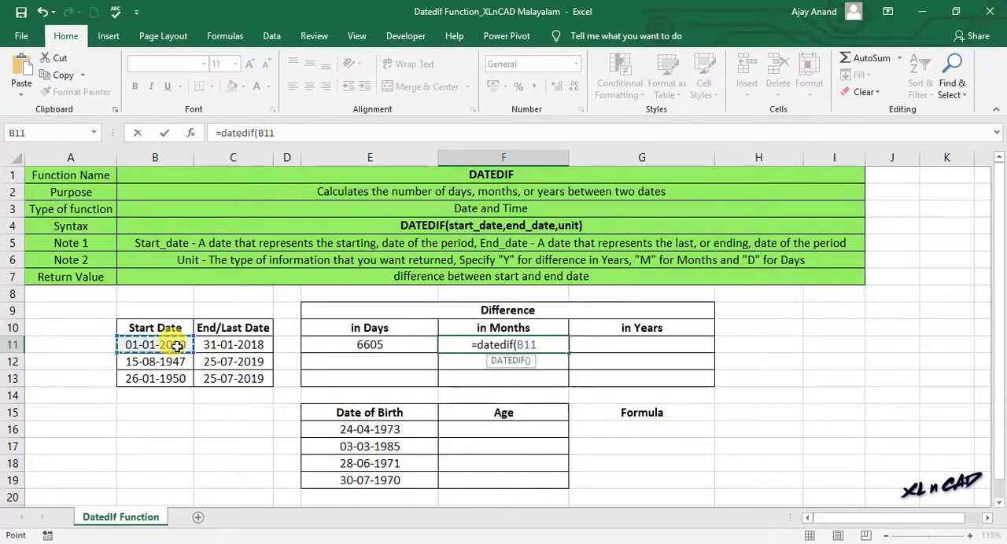
{"action": "type", "text": ","}
{"action": "left_click", "coordinate": [230, 346]}
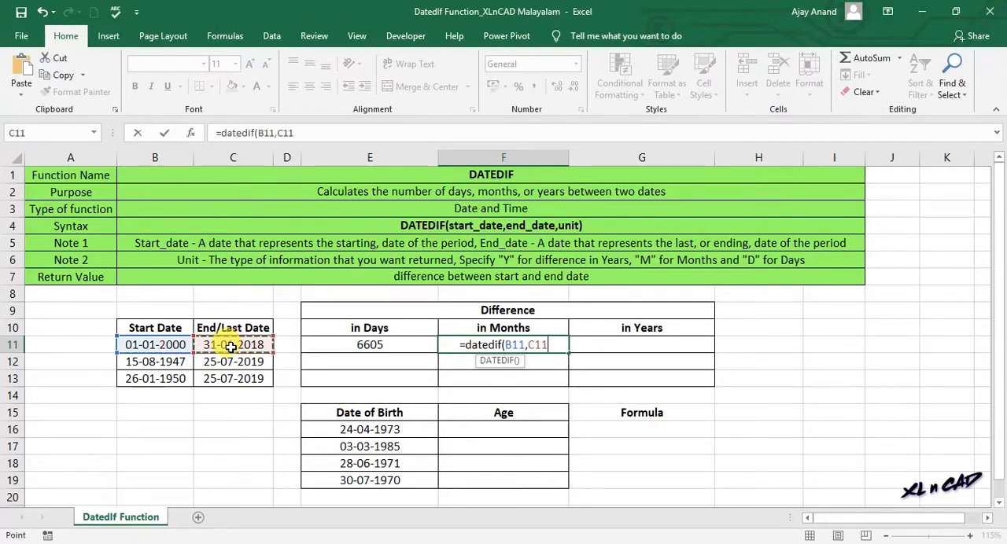
{"action": "type", "text": ","}
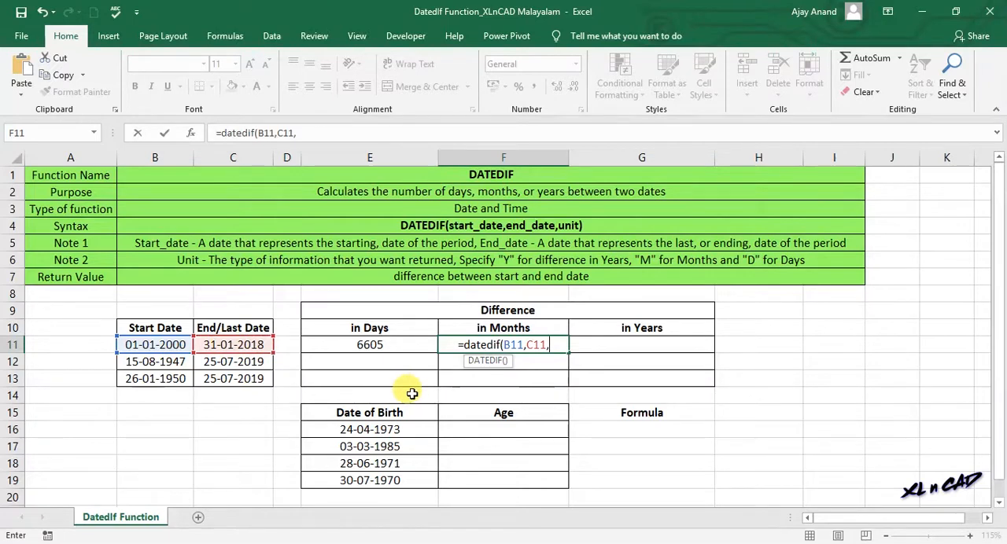
{"action": "type", "text": "\"M\""}
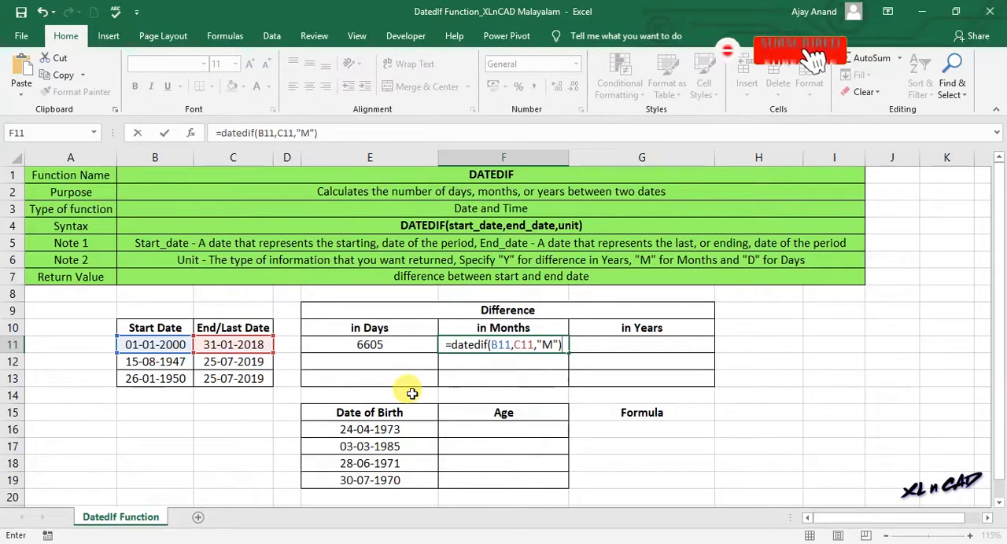
{"action": "key", "text": "Return"}
{"action": "left_click", "coordinate": [507, 341]}
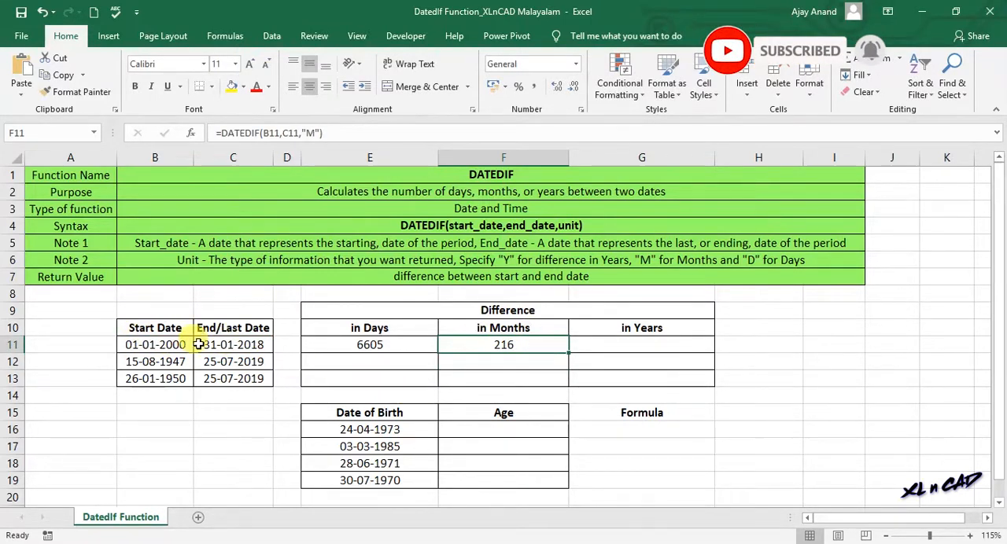
Step: Calculate the first row's difference in years in G11 with =DATEDIF(B11,C11,"Y")
{"action": "left_click", "coordinate": [628, 352]}
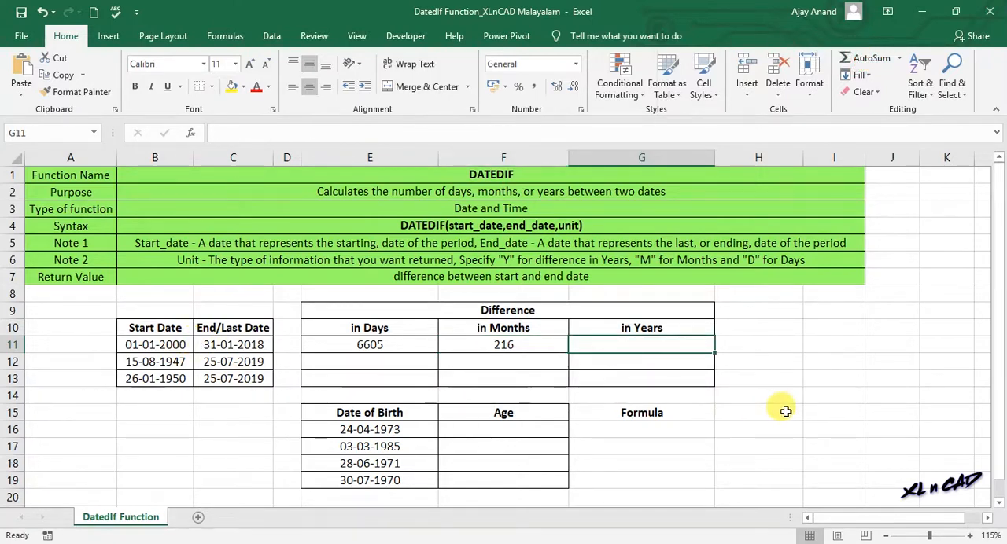
{"action": "type", "text": "=date"}
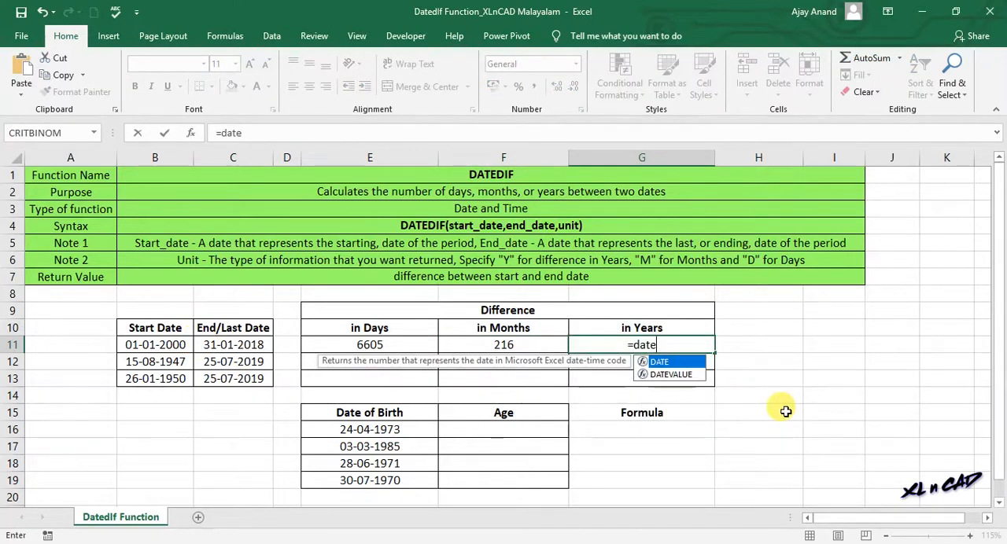
{"action": "type", "text": "dif"}
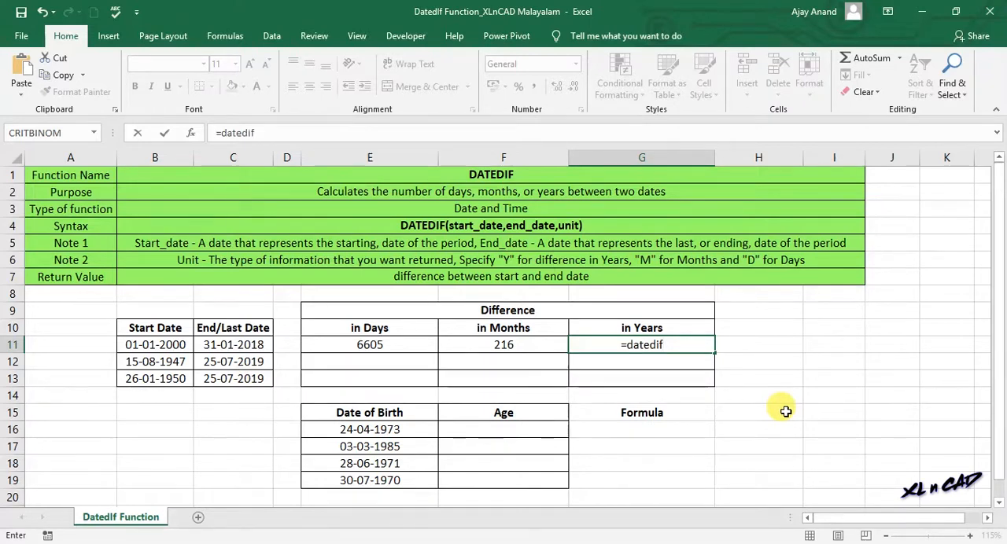
{"action": "type", "text": "("}
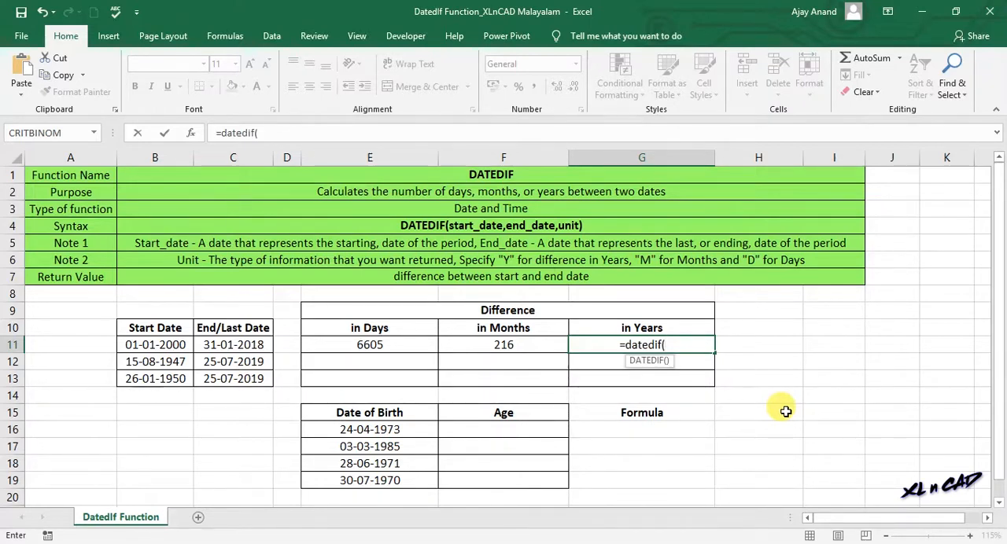
{"action": "left_click", "coordinate": [156, 343]}
{"action": "type", "text": ","}
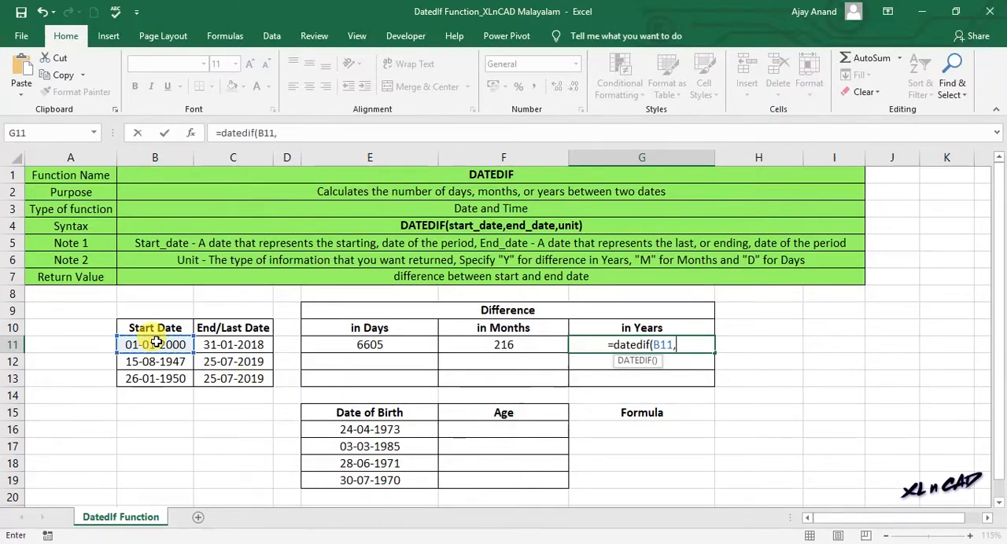
{"action": "left_click", "coordinate": [235, 345]}
{"action": "type", "text": ","}
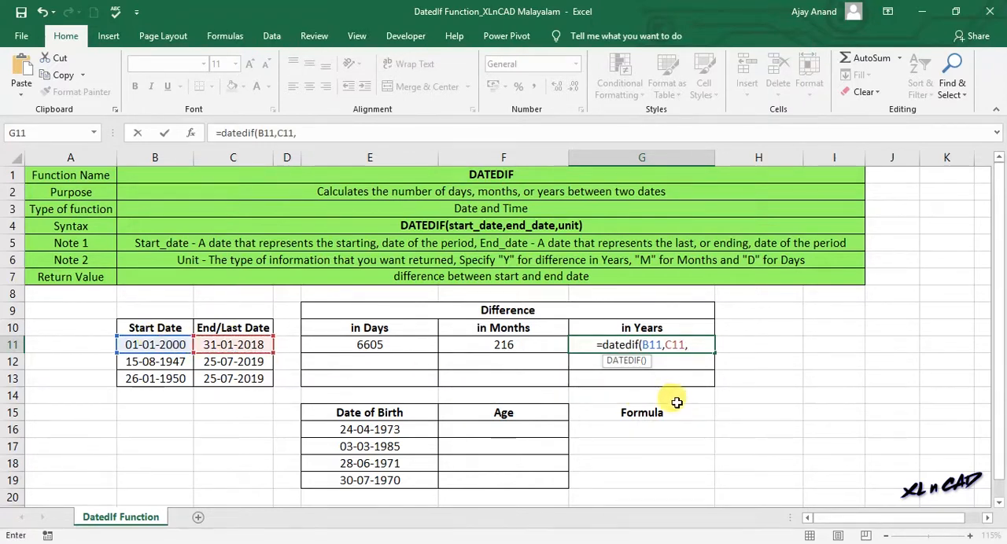
{"action": "type", "text": "\"Y\""}
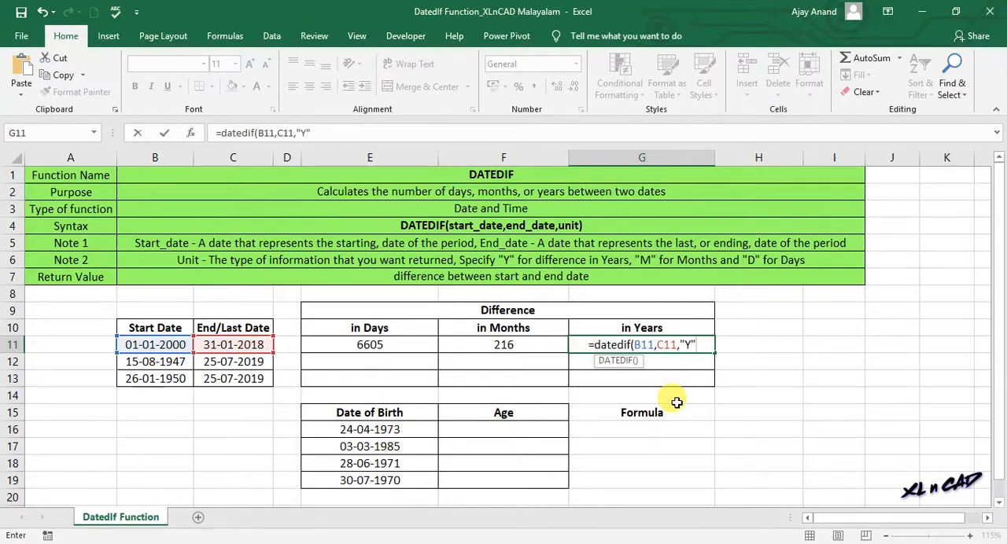
{"action": "type", "text": ")"}
{"action": "key", "text": "Return"}
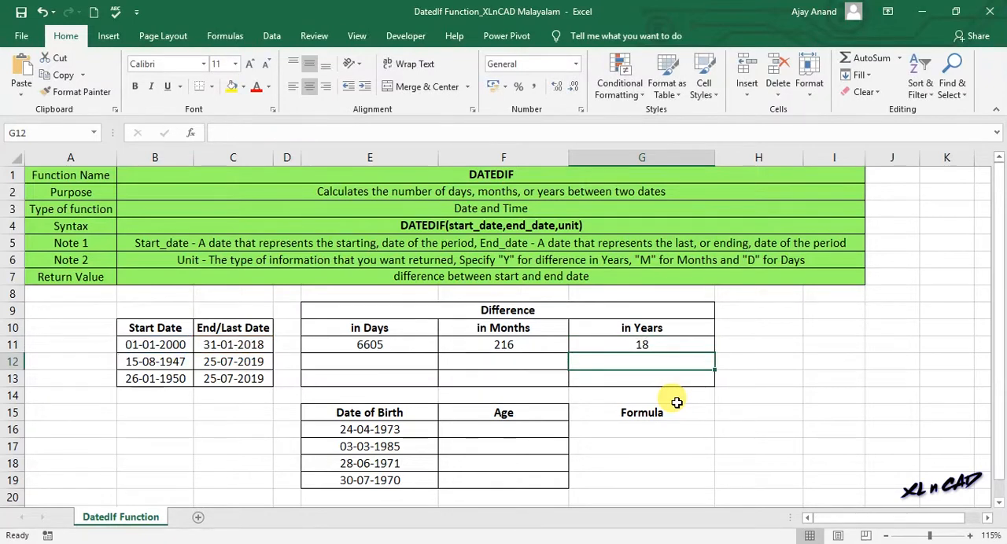
{"action": "left_click", "coordinate": [657, 346]}
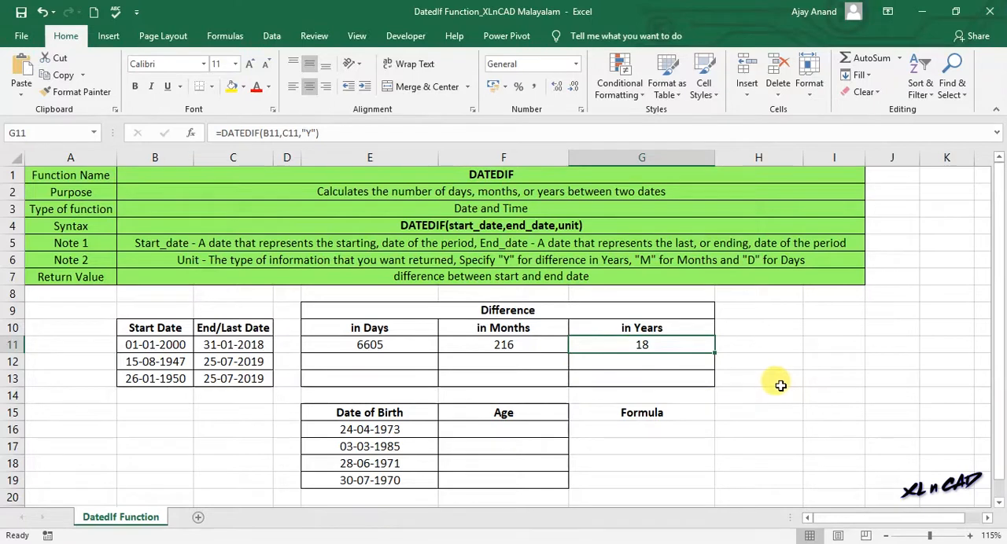
Step: Fill the days, months and years formulas in E11:G11 down through row 13
{"action": "left_click", "coordinate": [367, 342]}
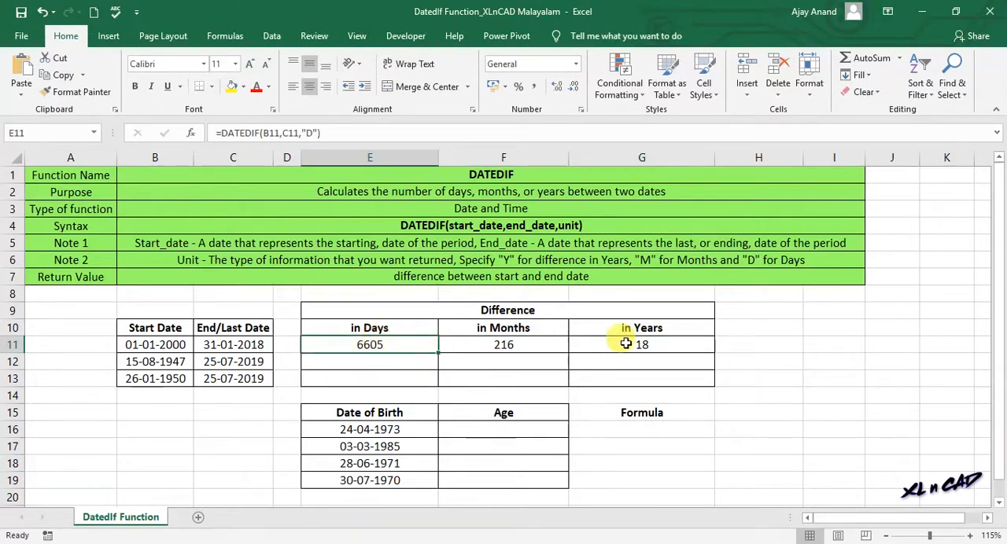
{"action": "left_click", "coordinate": [630, 344], "text": "shift"}
{"action": "left_click_drag", "start_coordinate": [716, 352], "coordinate": [709, 384]}
{"action": "left_click", "coordinate": [808, 415]}
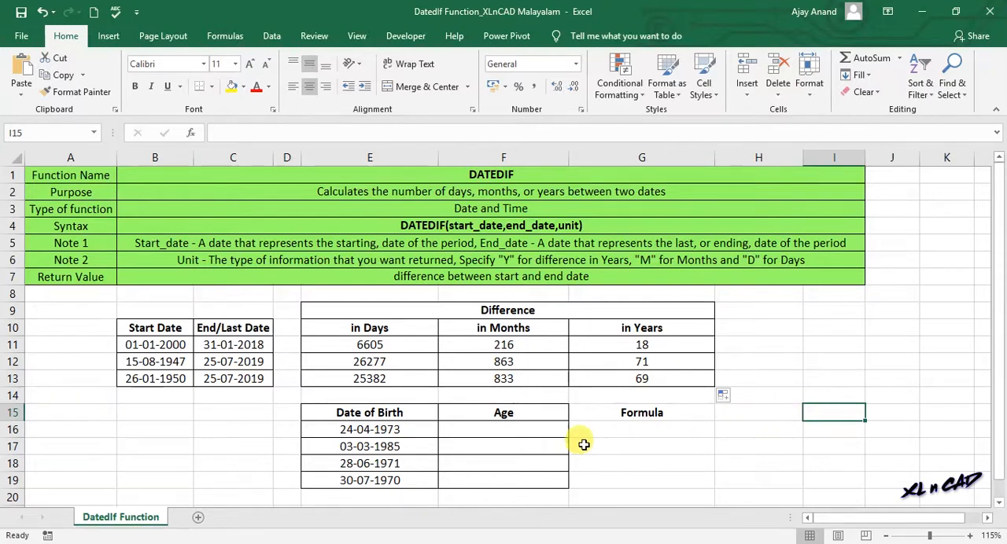
Step: Calculate the first person's current age in F16 with =DATEDIF(E16,TODAY(),"Y")
{"action": "left_click", "coordinate": [469, 434]}
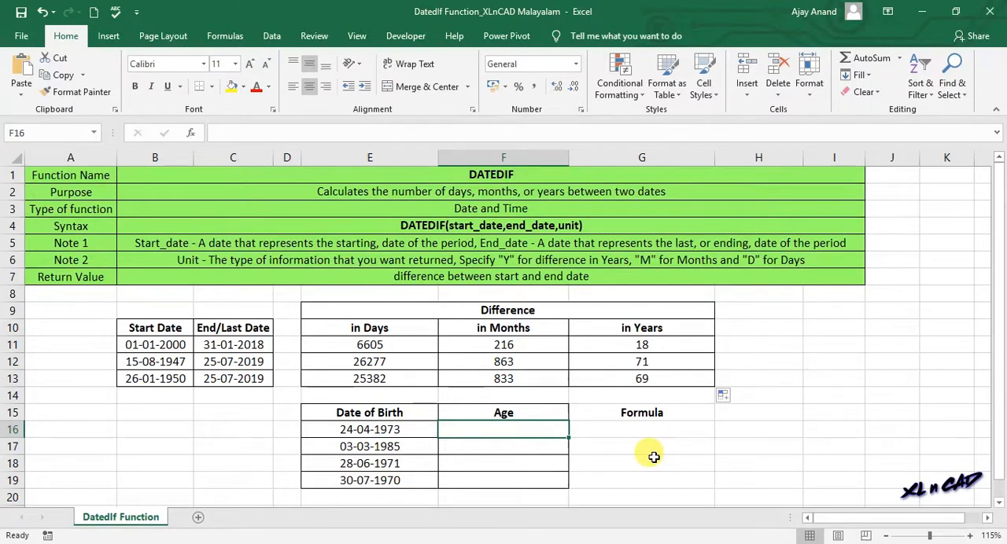
{"action": "type", "text": "=dated"}
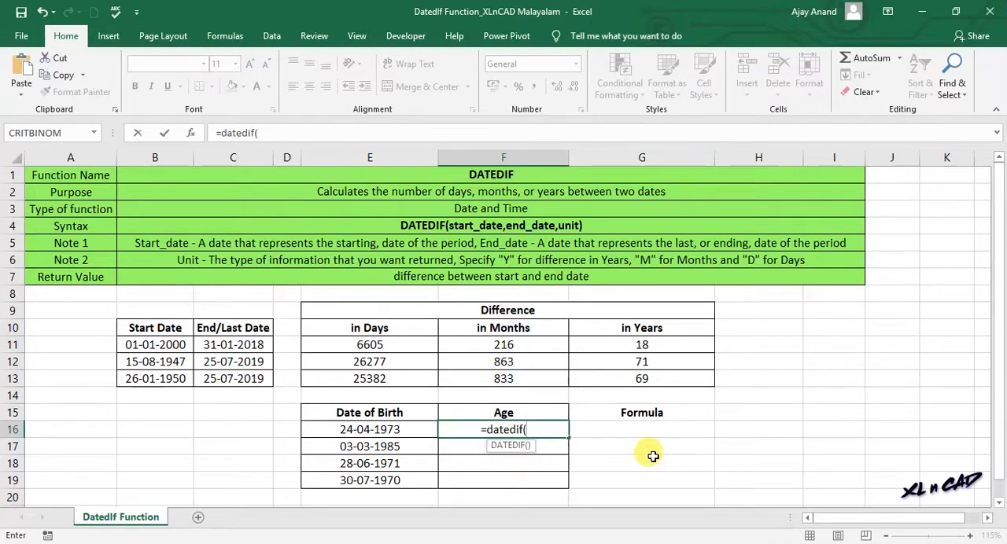
{"action": "type", "text": "if("}
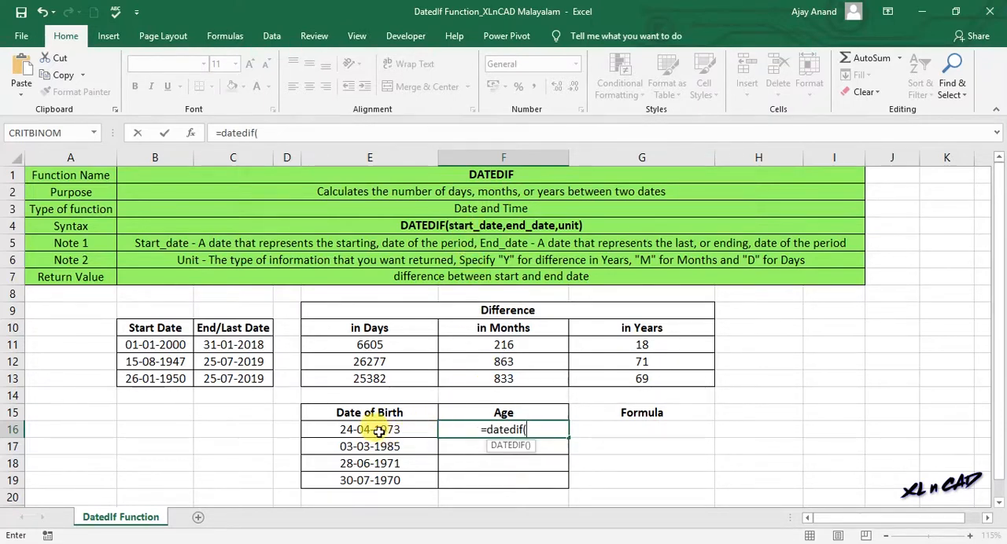
{"action": "left_click", "coordinate": [379, 431]}
{"action": "type", "text": ","}
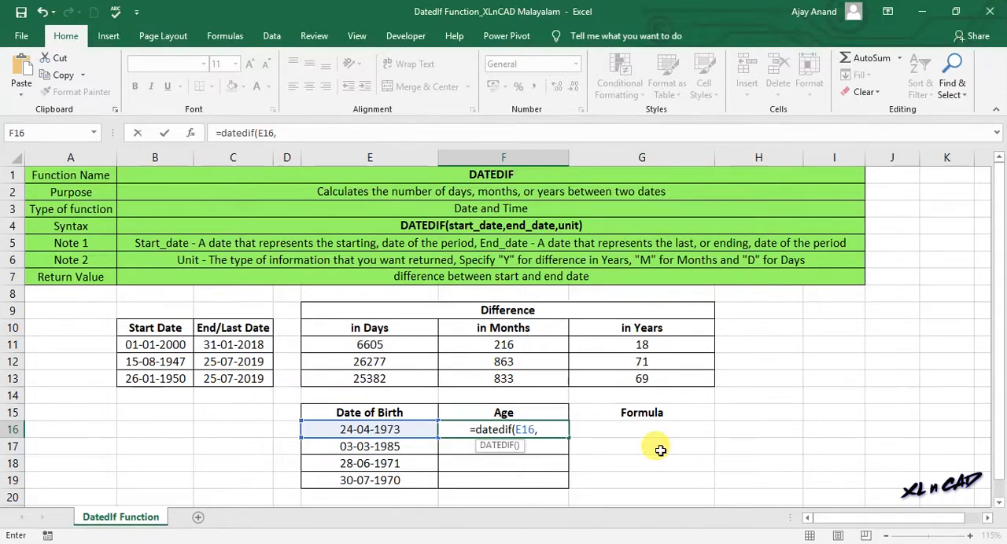
{"action": "type", "text": "toda"}
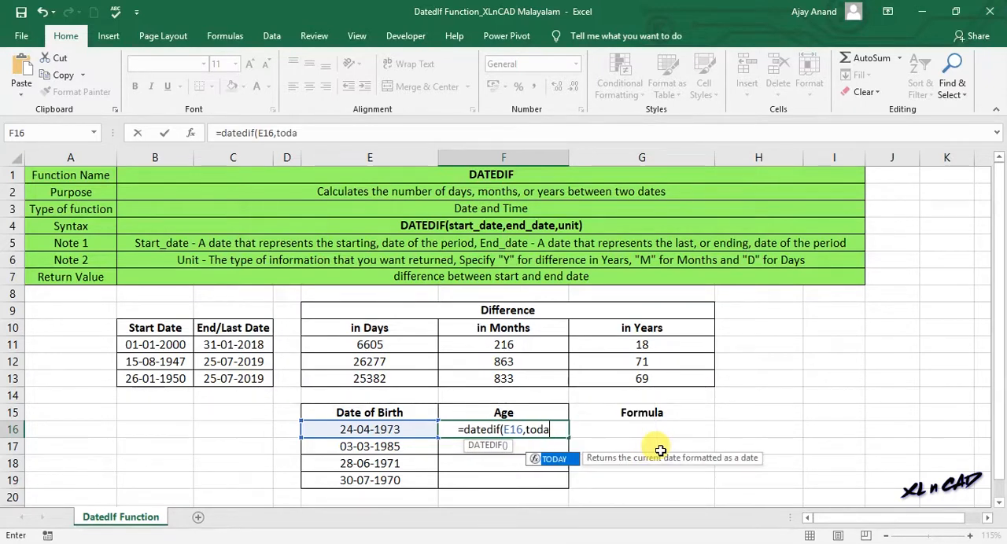
{"action": "type", "text": "y(),"}
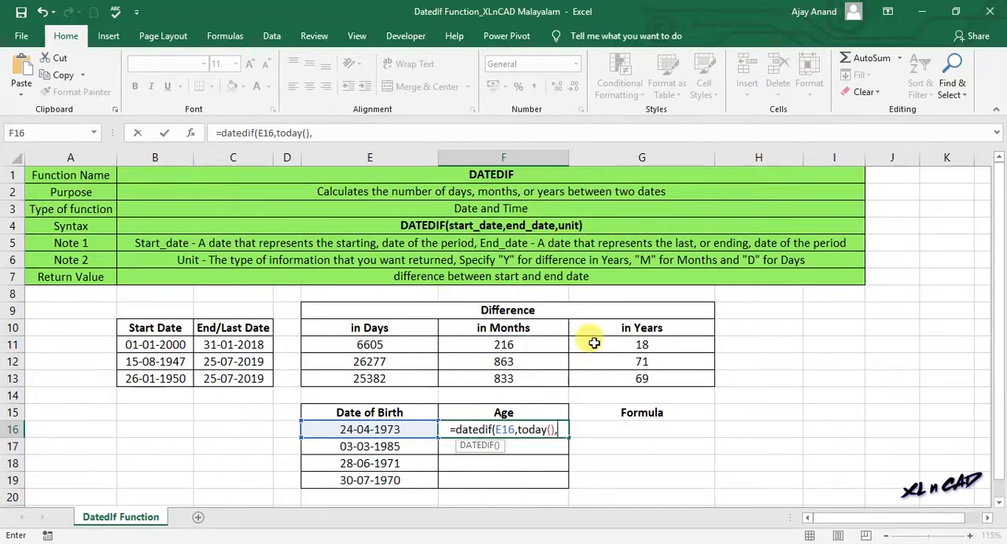
{"action": "type", "text": "\"Y\""}
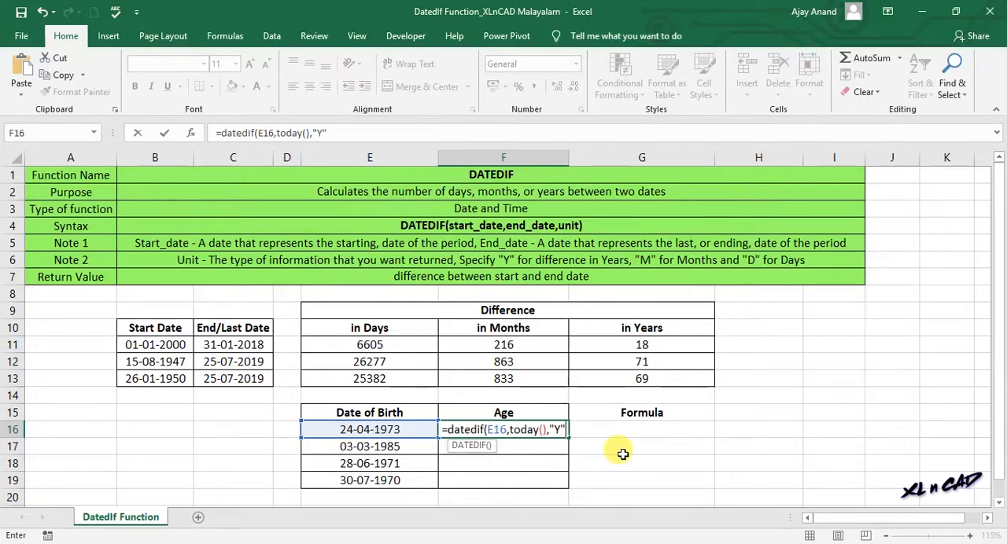
{"action": "type", "text": ")"}
{"action": "key", "text": "Return"}
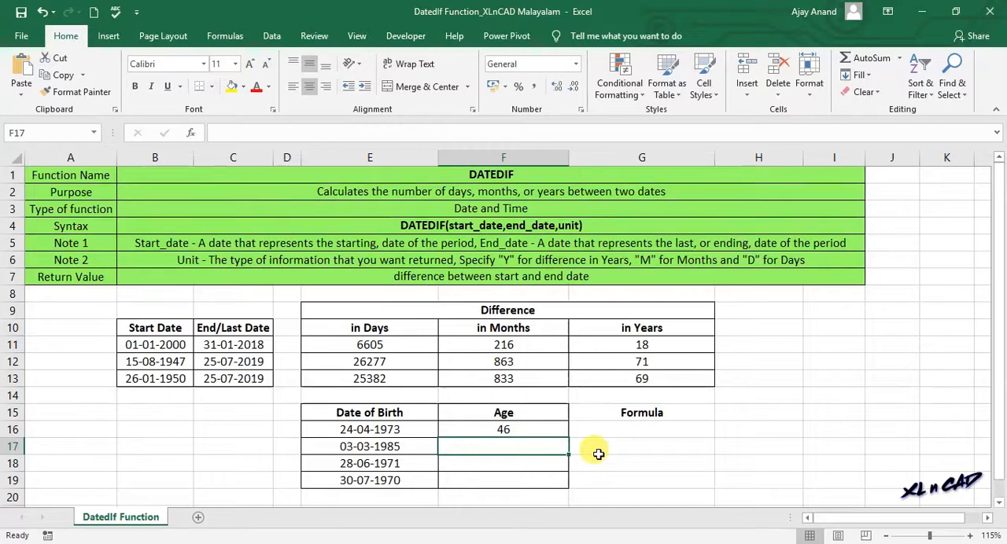
Step: Fill the age formula in F16 down through F19 for the remaining dates of birth
{"action": "left_click", "coordinate": [562, 429]}
{"action": "left_click_drag", "start_coordinate": [570, 437], "coordinate": [574, 482]}
{"action": "left_click", "coordinate": [852, 397]}
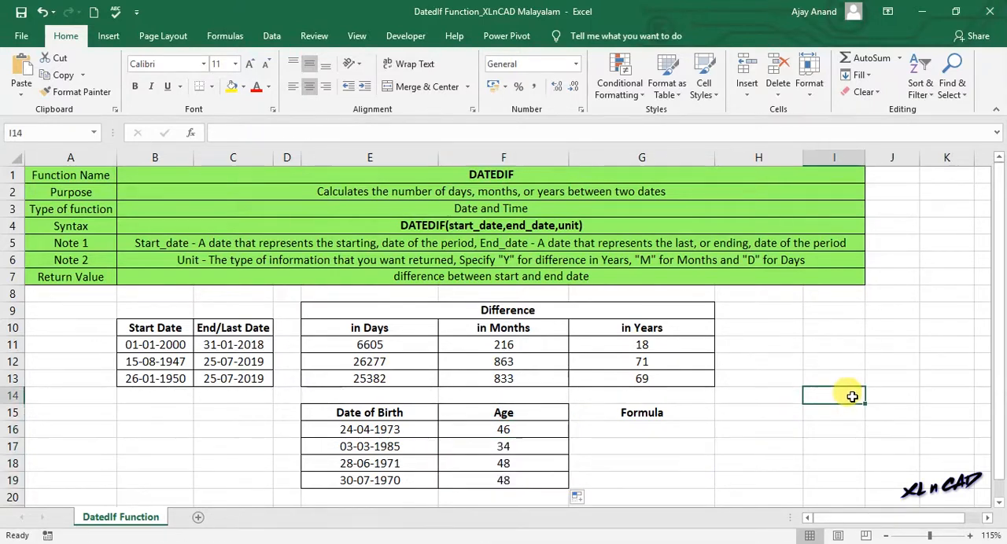